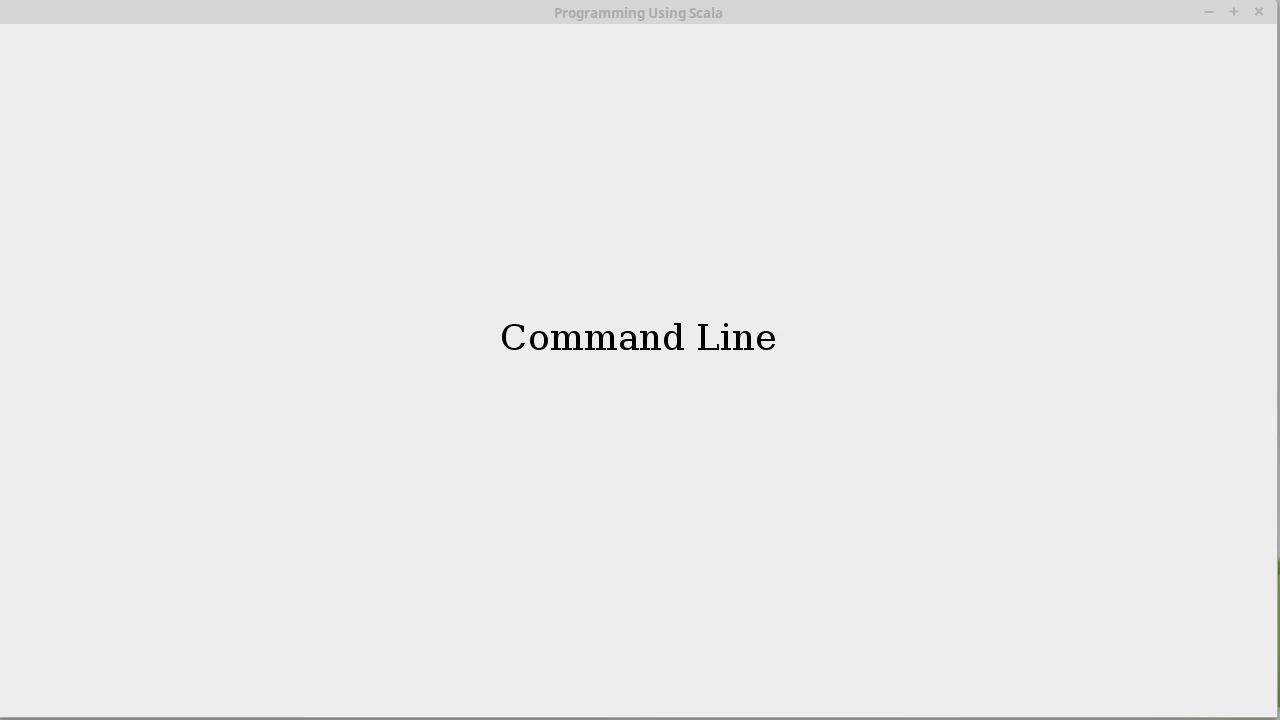
Step: Hide the title slide and clear the stray word from the terminal prompt
{"action": "left_click", "coordinate": [1208, 12]}
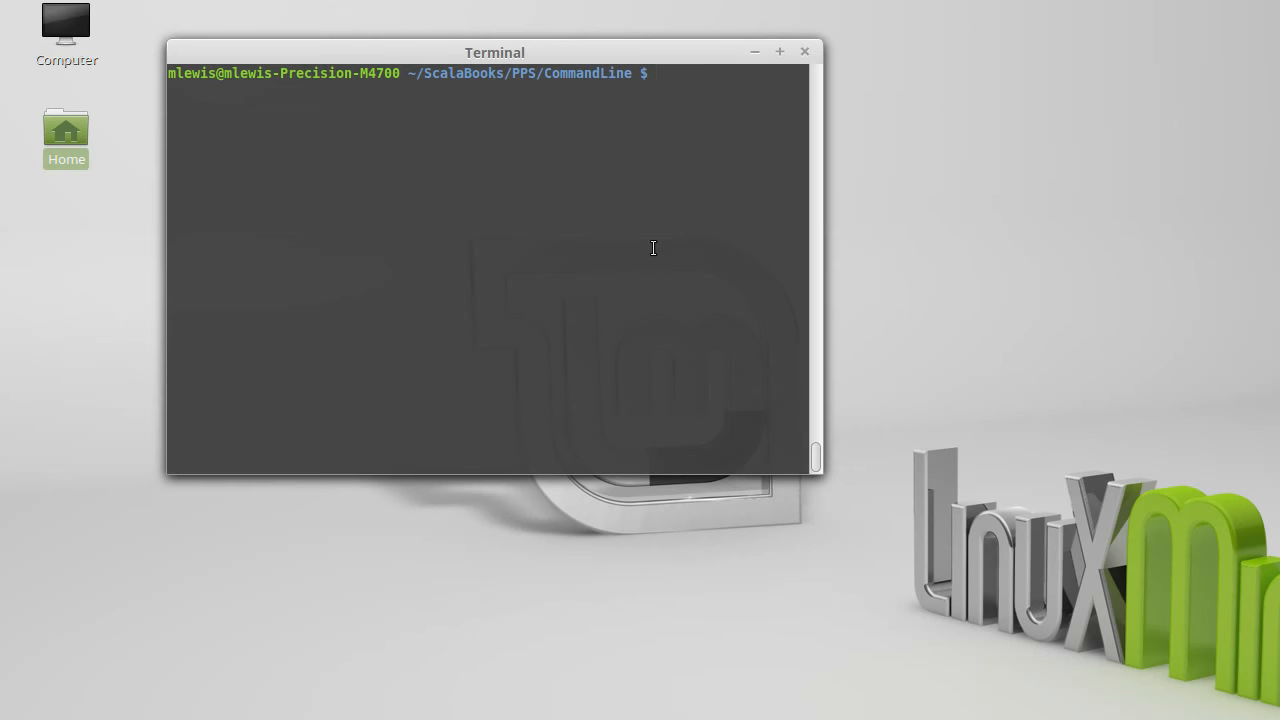
{"action": "type", "text": "cygwin"}
{"action": "key", "text": "BackSpace"}
{"action": "key", "text": "BackSpace"}
{"action": "key", "text": "BackSpace"}
{"action": "key", "text": "BackSpace"}
{"action": "key", "text": "BackSpace"}
{"action": "key", "text": "BackSpace"}
{"action": "type", "text": "V"}
{"action": "type", "text": "irtual Box"}
{"action": "key", "text": "BackSpace"}
{"action": "key", "text": "BackSpace"}
{"action": "key", "text": "BackSpace"}
{"action": "key", "text": "BackSpace"}
{"action": "key", "text": "BackSpace"}
{"action": "key", "text": "BackSpace"}
{"action": "type", "text": "MV"}
{"action": "type", "text": "Ware"}
{"action": "key", "text": "BackSpace"}
{"action": "key", "text": "BackSpace"}
{"action": "key", "text": "BackSpace"}
{"action": "type", "text": "VMWare"}
{"action": "type", "text": " Player"}
{"action": "key", "text": "BackSpace"}
{"action": "key", "text": "BackSpace"}
{"action": "key", "text": "BackSpace"}
{"action": "key", "text": "BackSpace"}
{"action": "key", "text": "BackSpace"}
{"action": "key", "text": "BackSpace"}
{"action": "key", "text": "BackSpace"}
{"action": "key", "text": "BackSpace"}
Step: Browse from Home into ScalaBooks > PPS > CommandLine in the file manager
{"action": "left_click", "coordinate": [45, 130]}
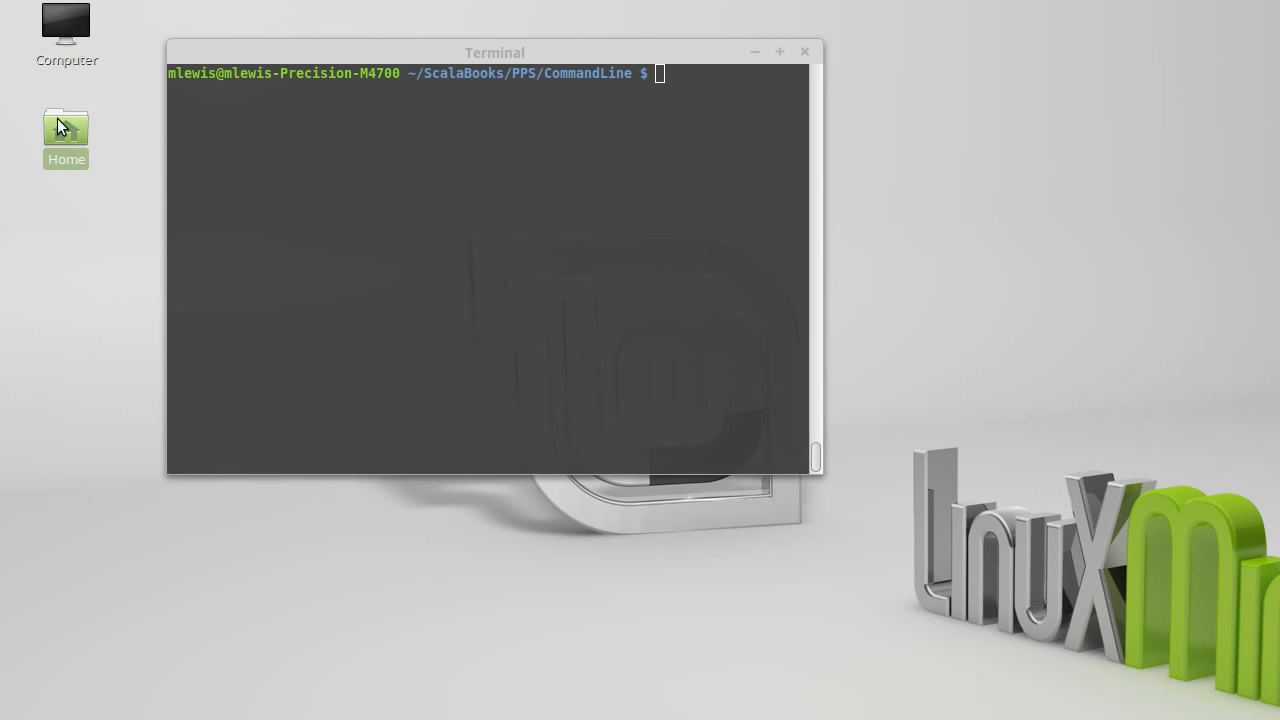
{"action": "double_click", "coordinate": [57, 125]}
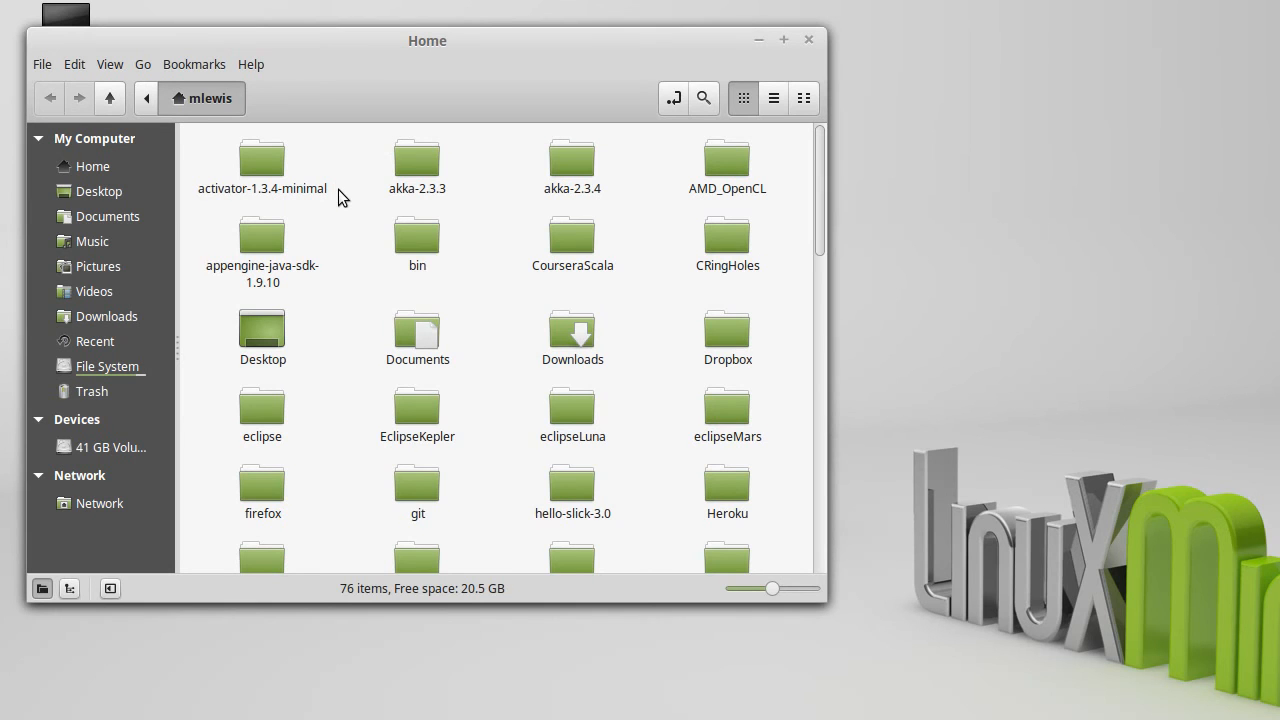
{"action": "scroll", "coordinate": [508, 192], "scroll_direction": "down", "scroll_amount": 3}
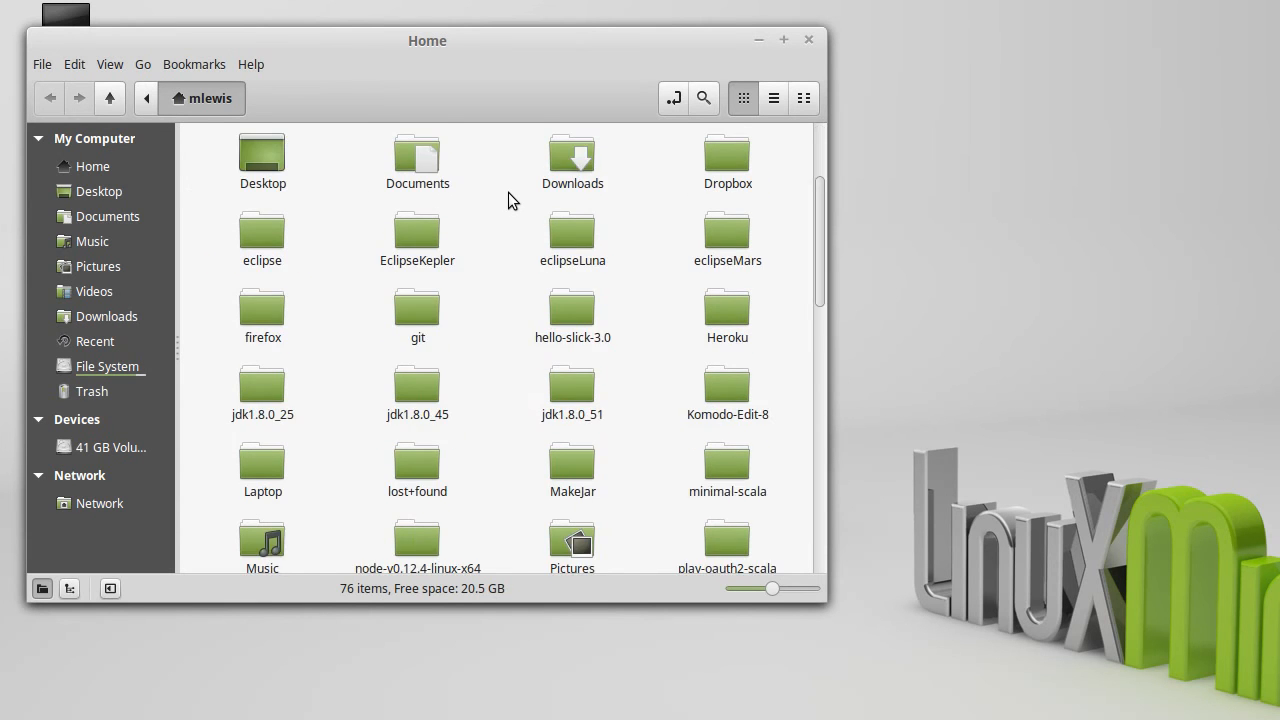
{"action": "scroll", "coordinate": [508, 192], "scroll_direction": "down", "scroll_amount": 2}
{"action": "scroll", "coordinate": [508, 192], "scroll_direction": "down", "scroll_amount": 4}
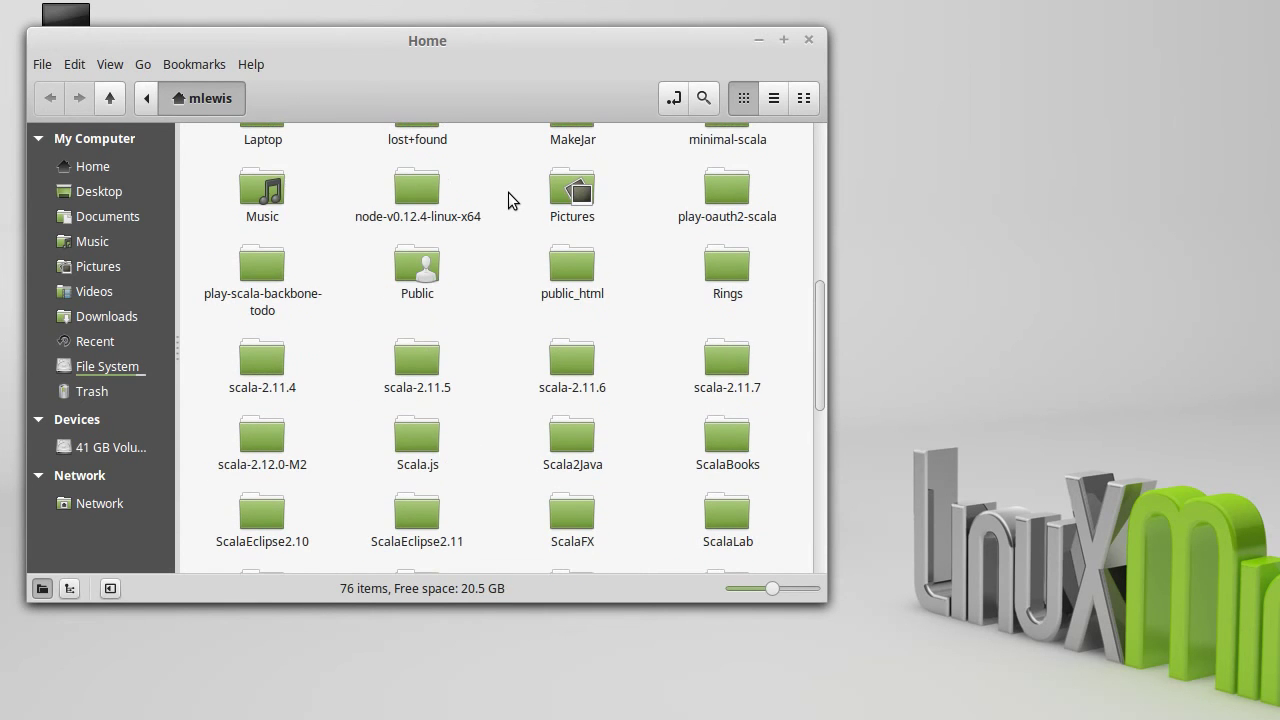
{"action": "double_click", "coordinate": [718, 434]}
{"action": "double_click", "coordinate": [267, 166]}
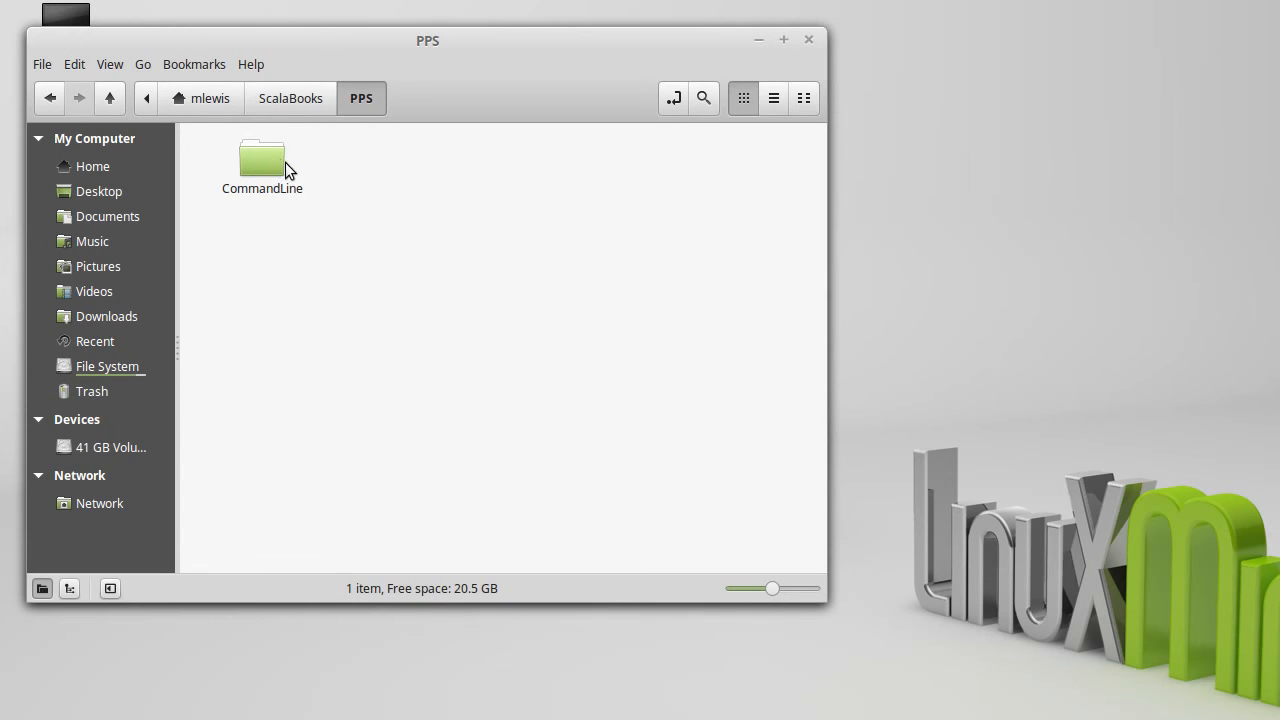
{"action": "double_click", "coordinate": [267, 169]}
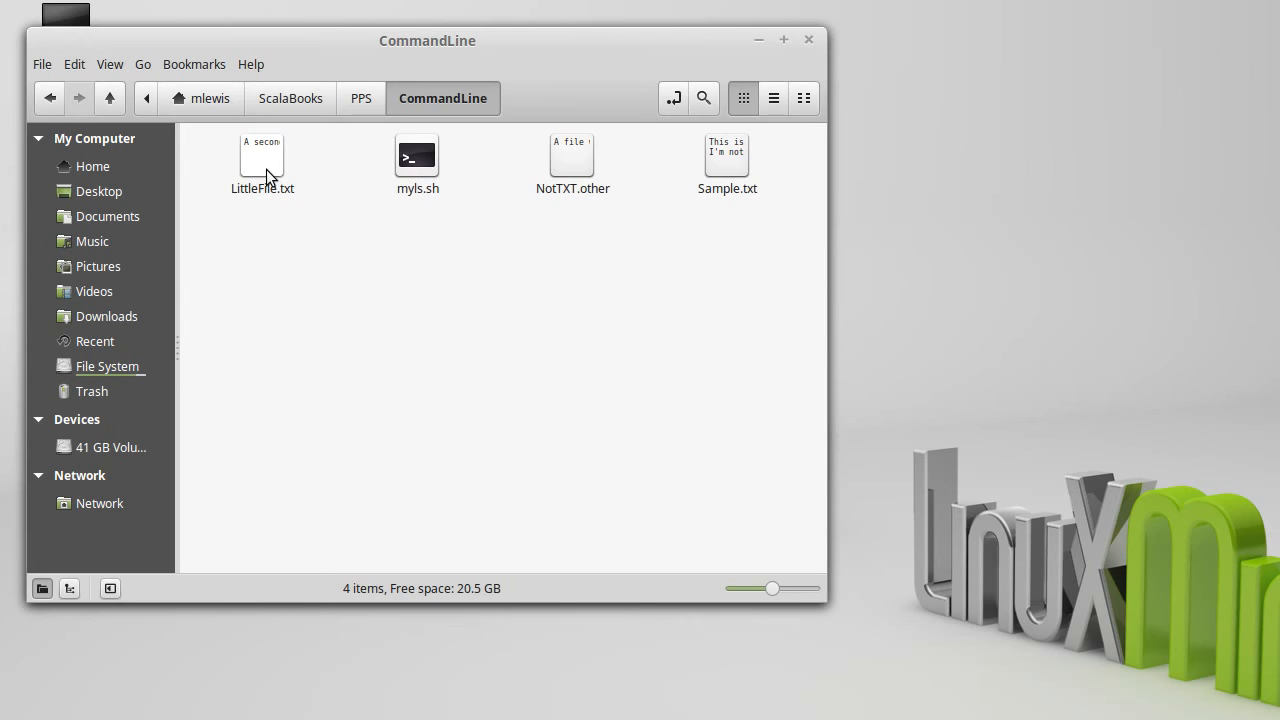
Step: Step up to PPS and back to CommandLine, then move the window to the lower right
{"action": "left_click", "coordinate": [360, 98]}
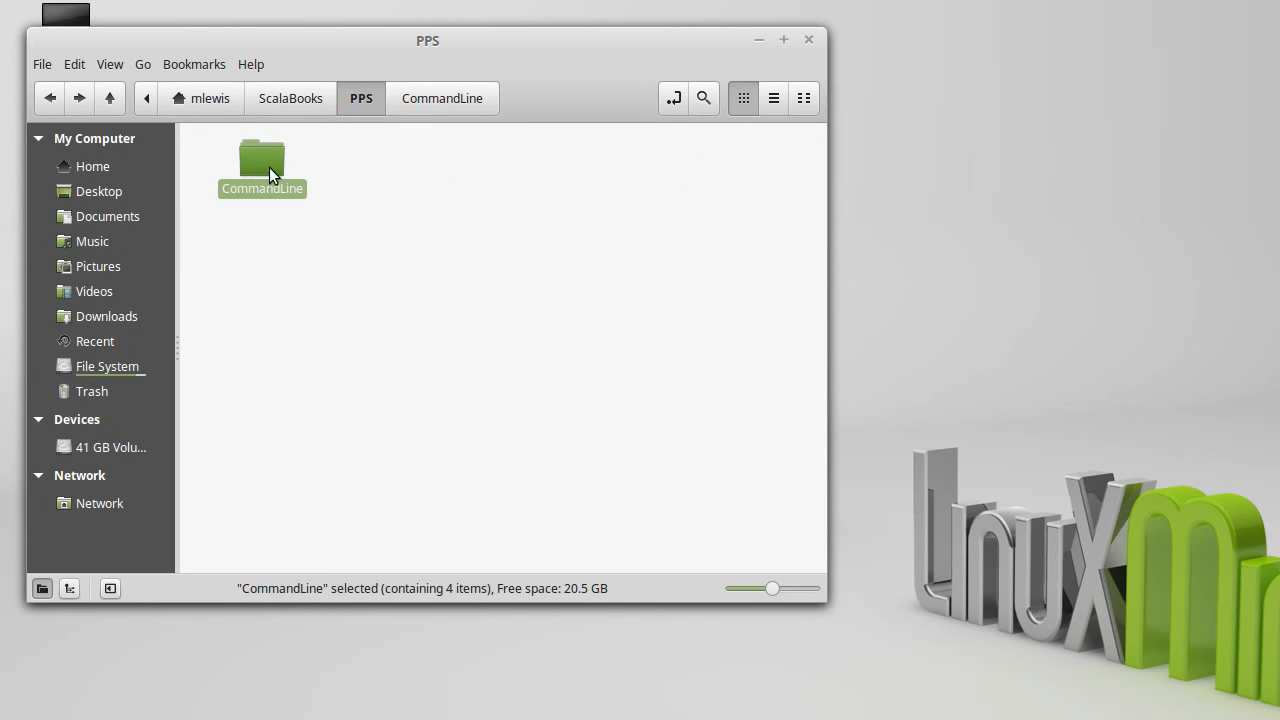
{"action": "left_click", "coordinate": [415, 98]}
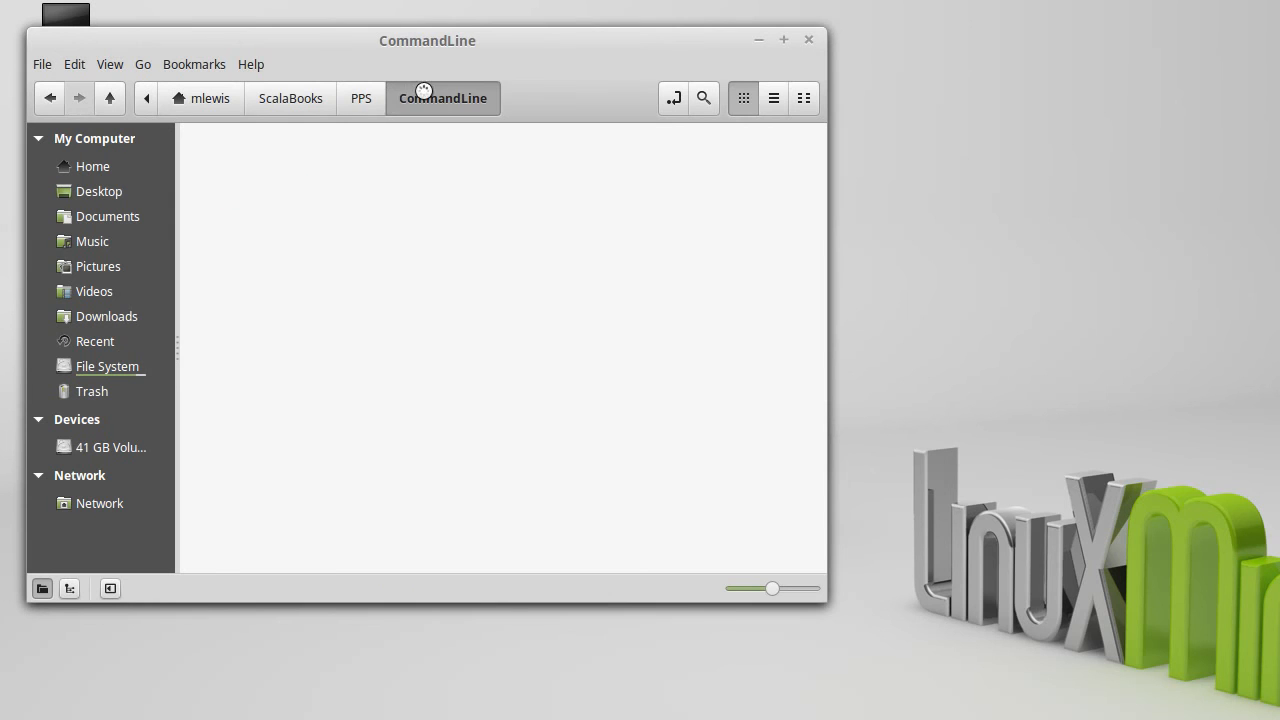
{"action": "left_click_drag", "start_coordinate": [466, 46], "coordinate": [831, 141]}
Step: Run ls -l in the terminal to list the four CommandLine files in long format
{"action": "left_click", "coordinate": [399, 165]}
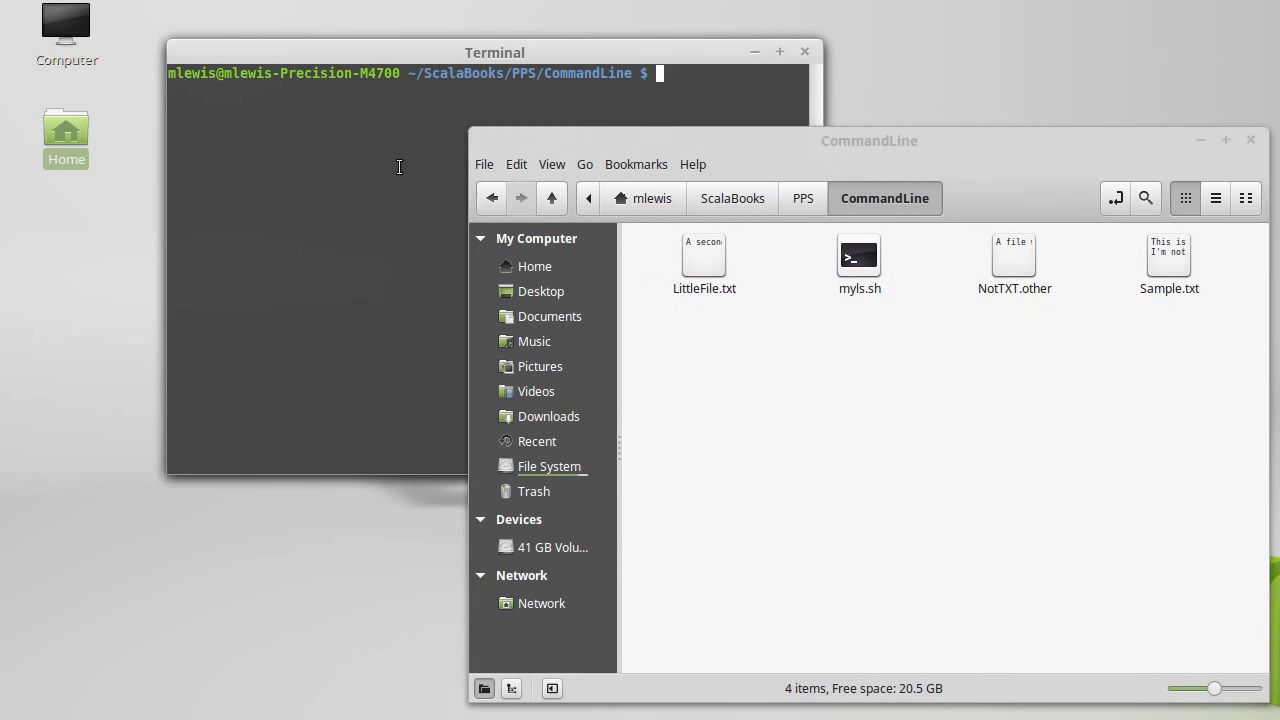
{"action": "type", "text": "ls -l"}
{"action": "key", "text": "Return"}
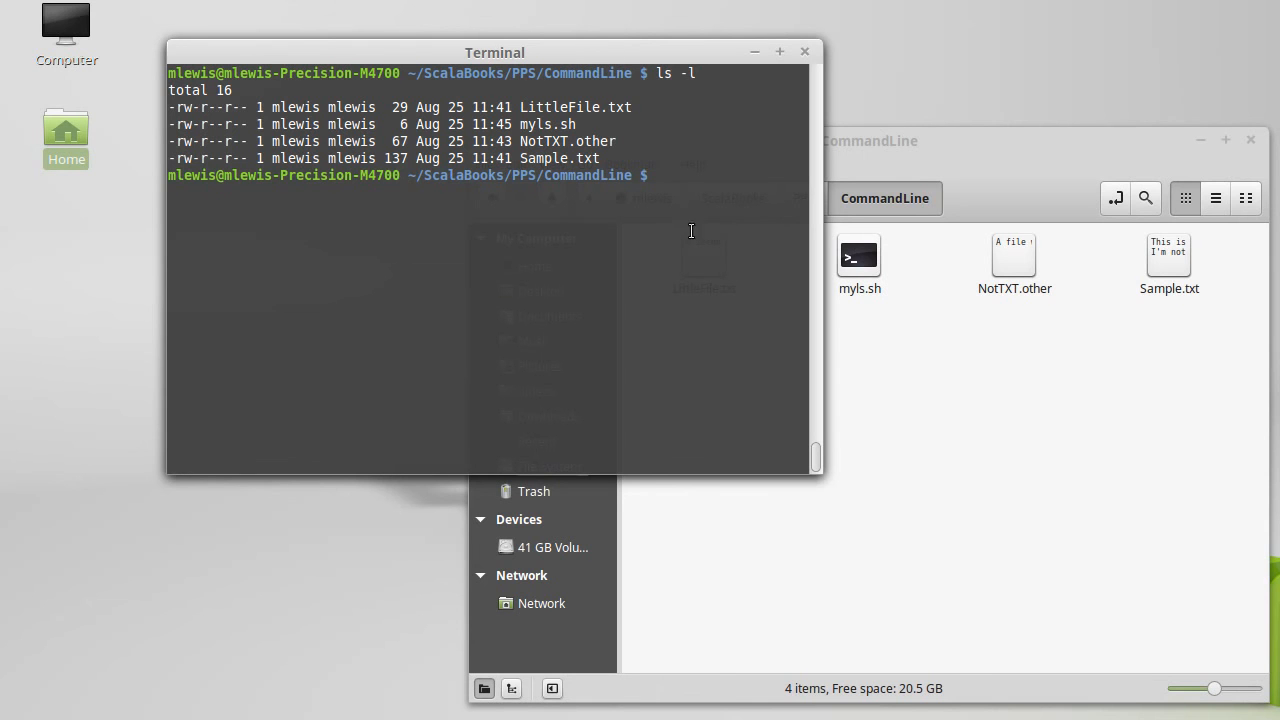
Step: Select LittleFile.txt in Nemo for comparison, then highlight the -l option in the terminal
{"action": "left_click", "coordinate": [941, 376]}
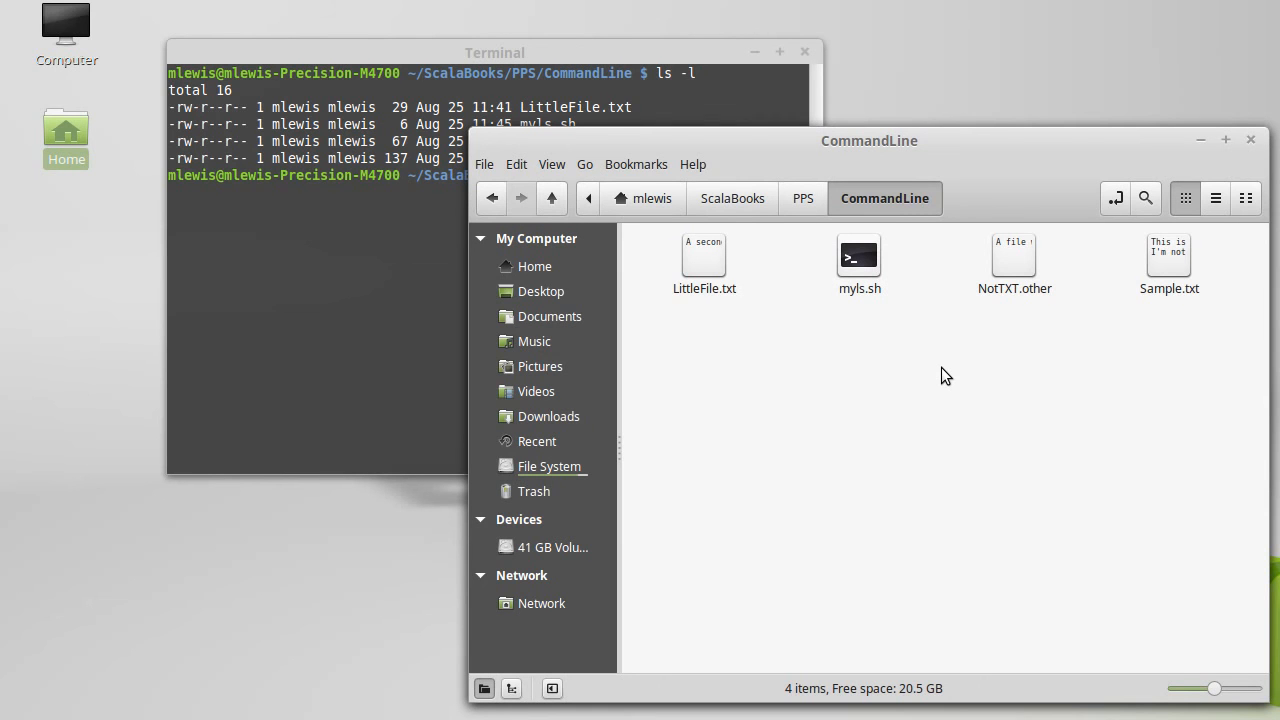
{"action": "right_click", "coordinate": [713, 264]}
{"action": "left_click", "coordinate": [703, 383]}
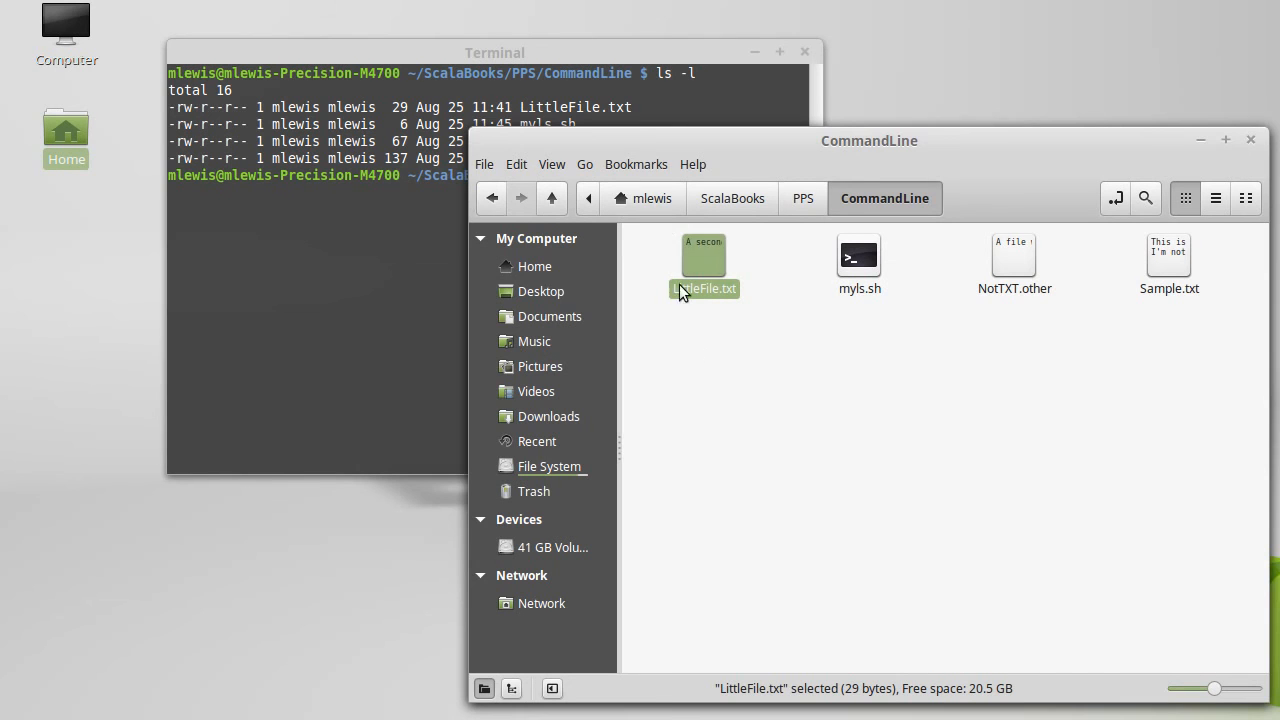
{"action": "left_click", "coordinate": [633, 54]}
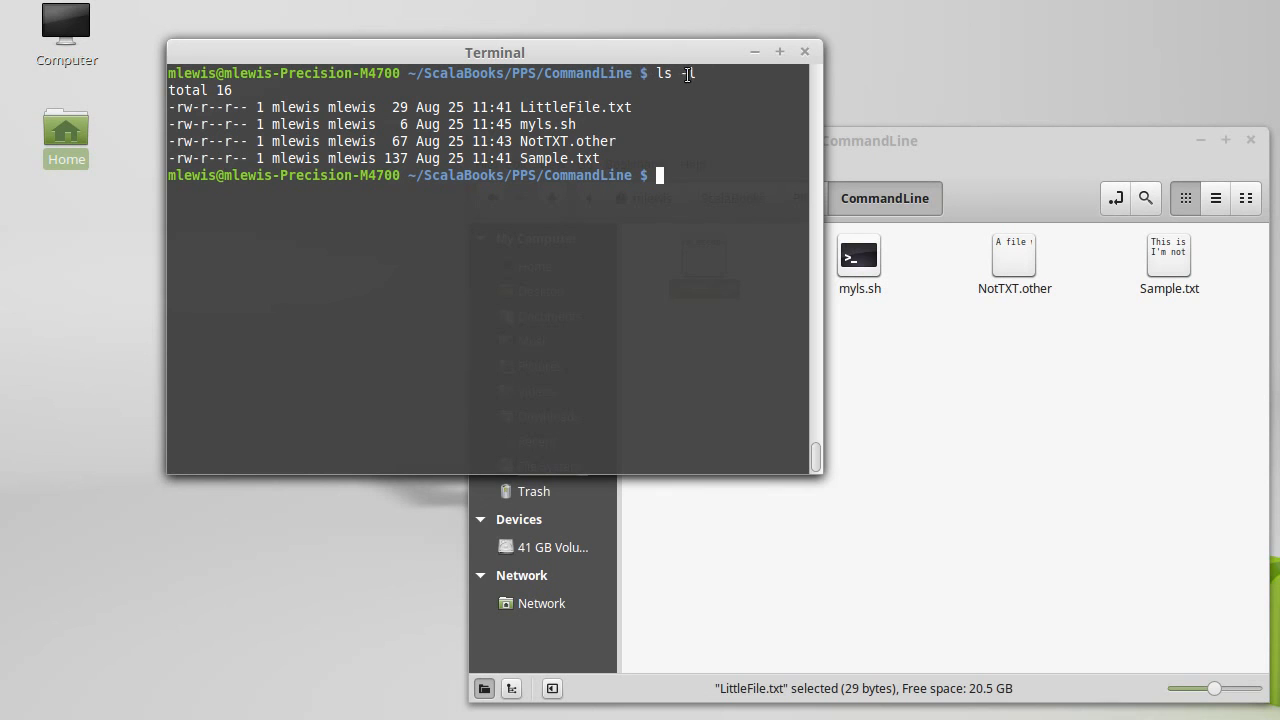
{"action": "left_click_drag", "start_coordinate": [683, 73], "coordinate": [702, 76]}
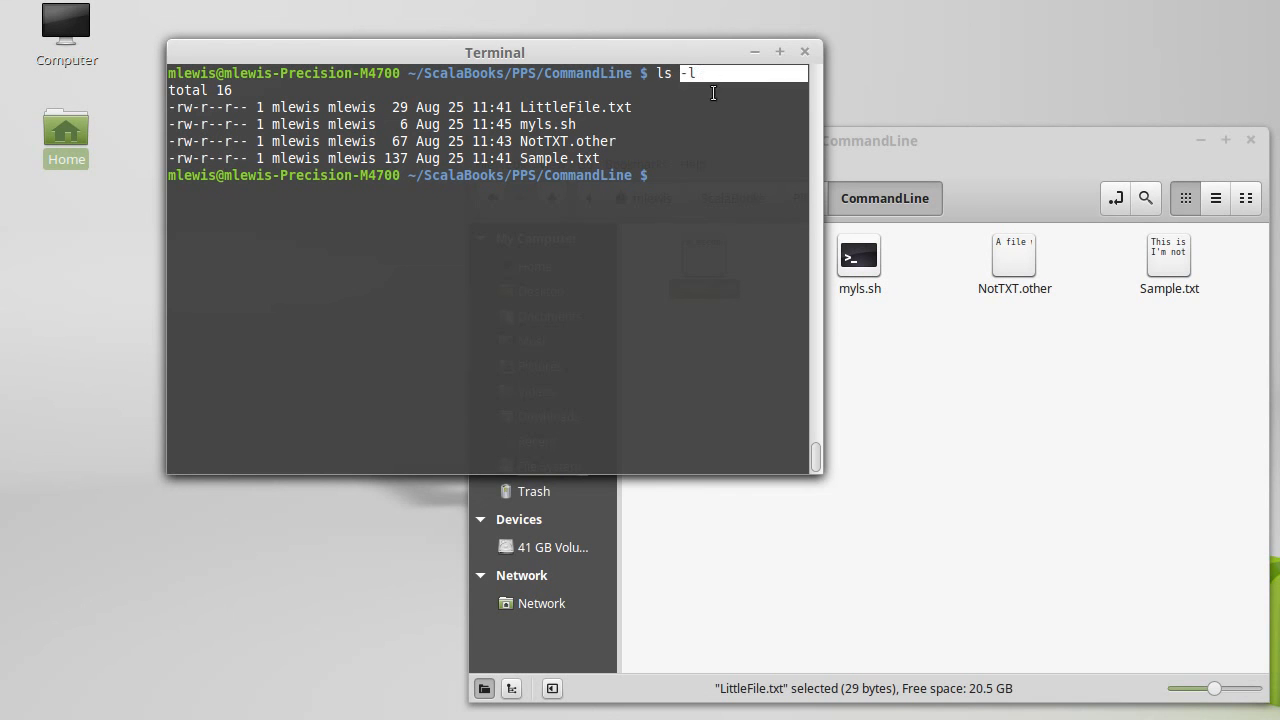
{"action": "left_click", "coordinate": [713, 103]}
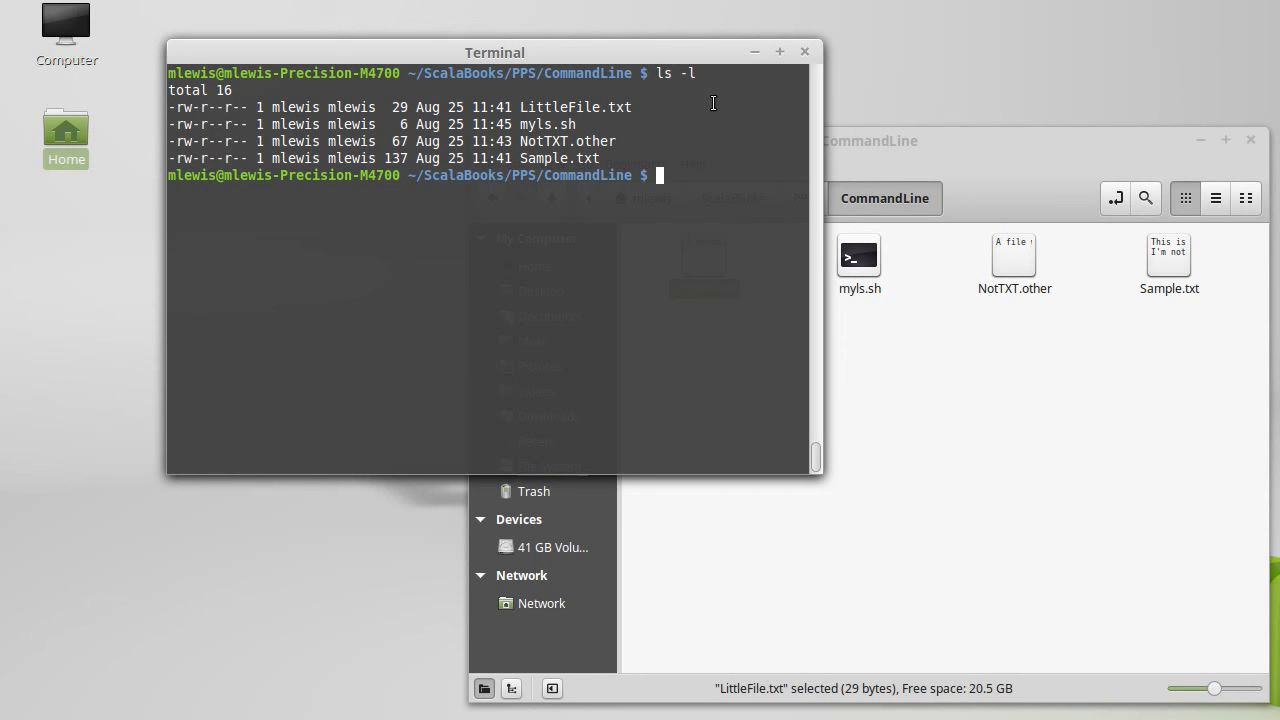
{"action": "left_click", "coordinate": [914, 360]}
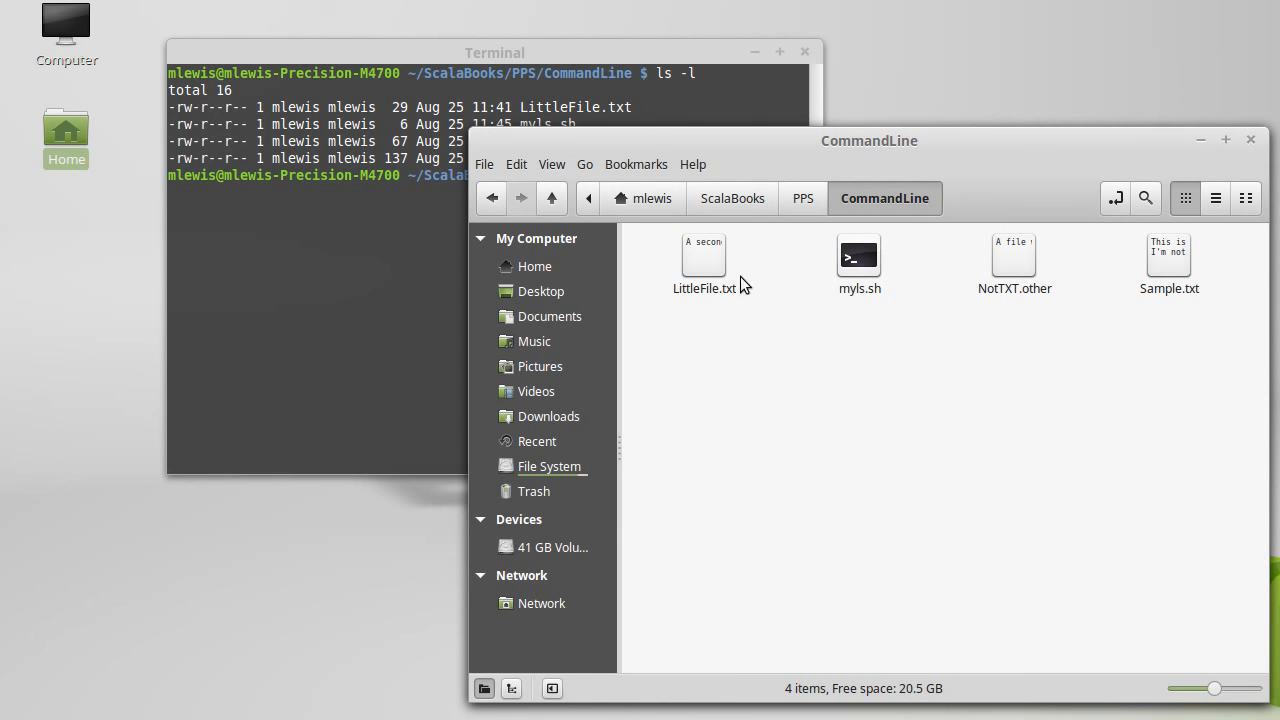
{"action": "left_click", "coordinate": [617, 52]}
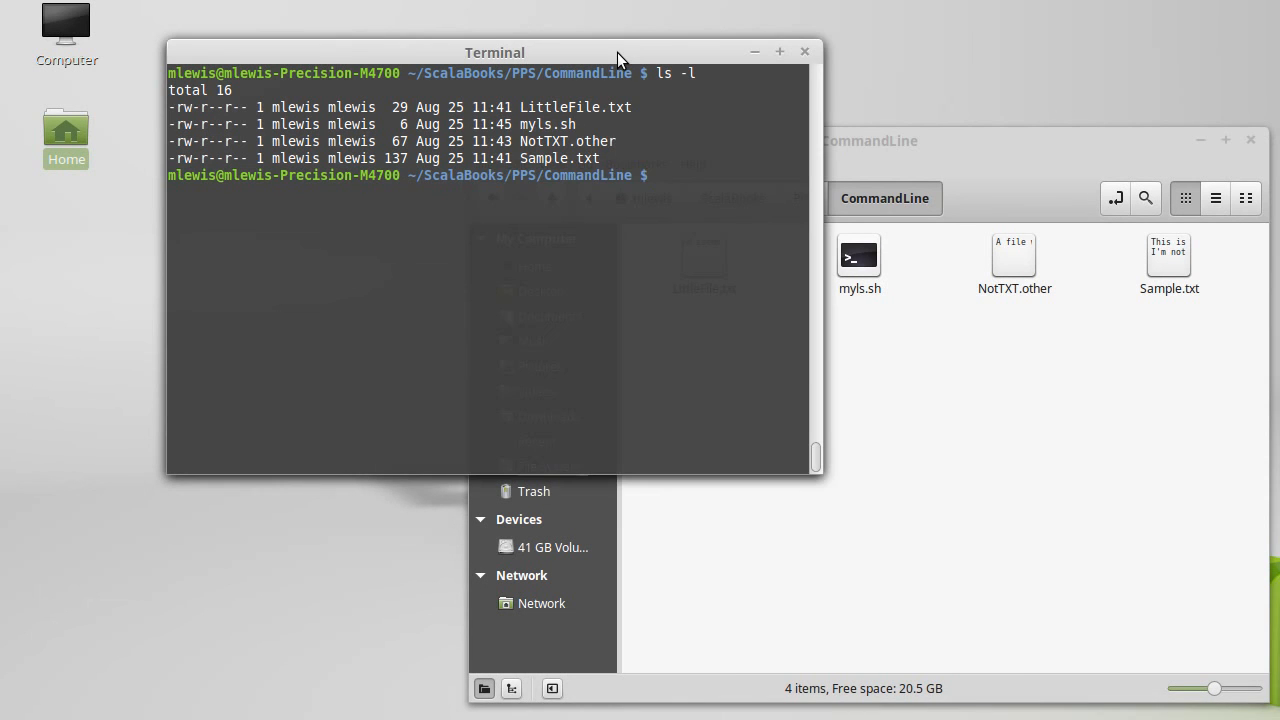